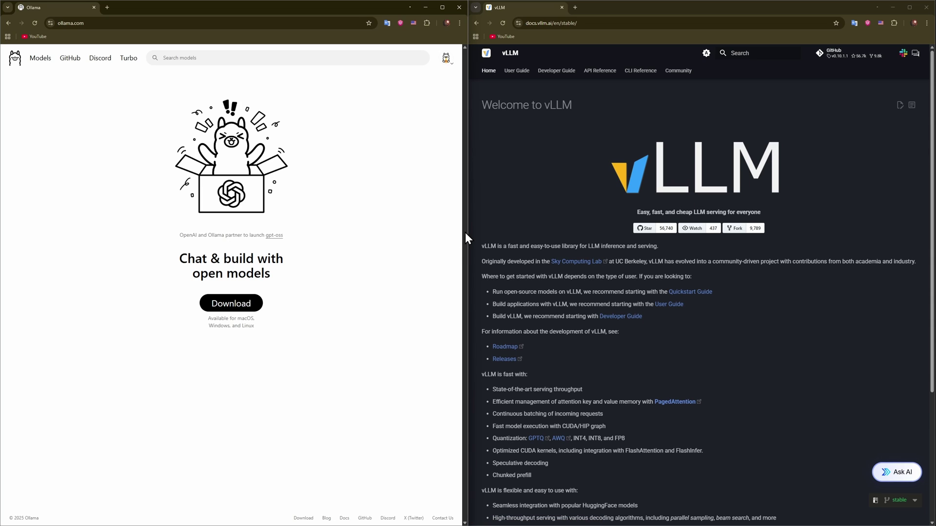
Open Ollama's download page in the left window, showing the Windows download option
click(227, 314)
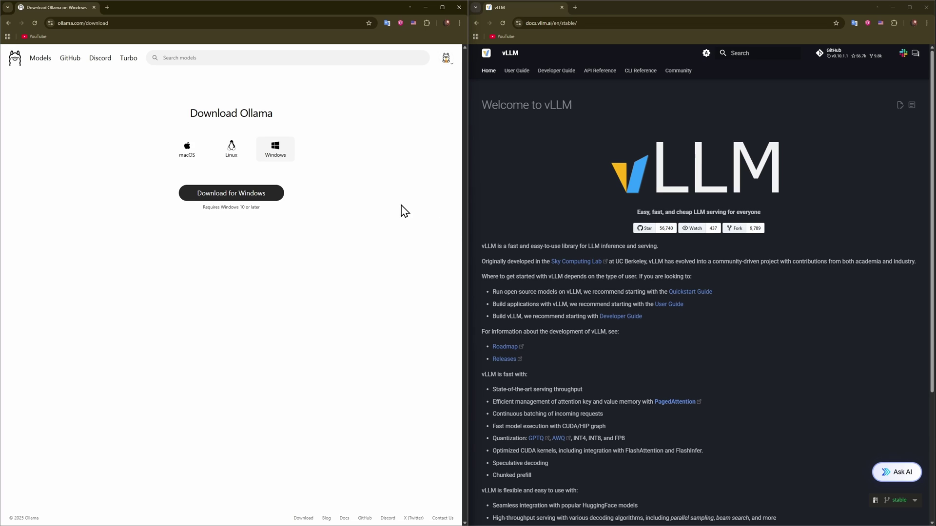
Show the Ollama My models profile page on the left and vLLM's 'Using vLLM' guide on the right
click(444, 63)
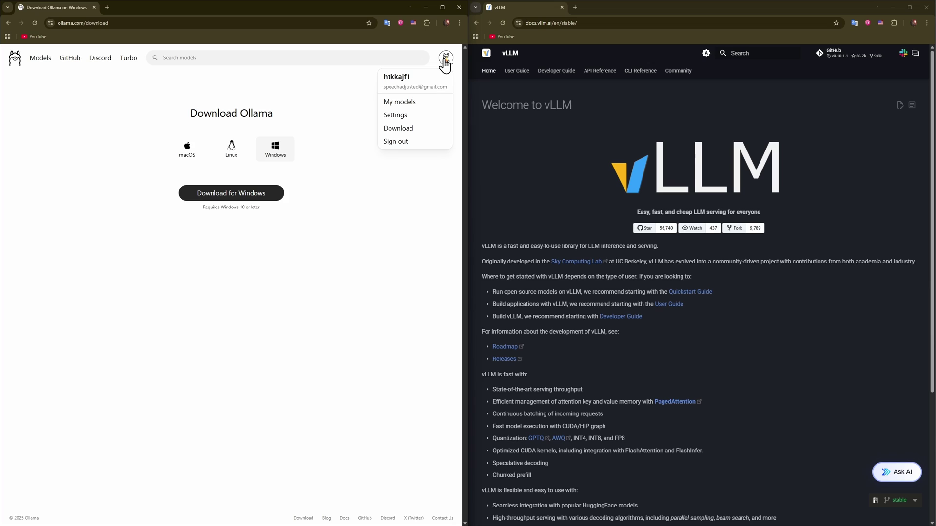
click(407, 104)
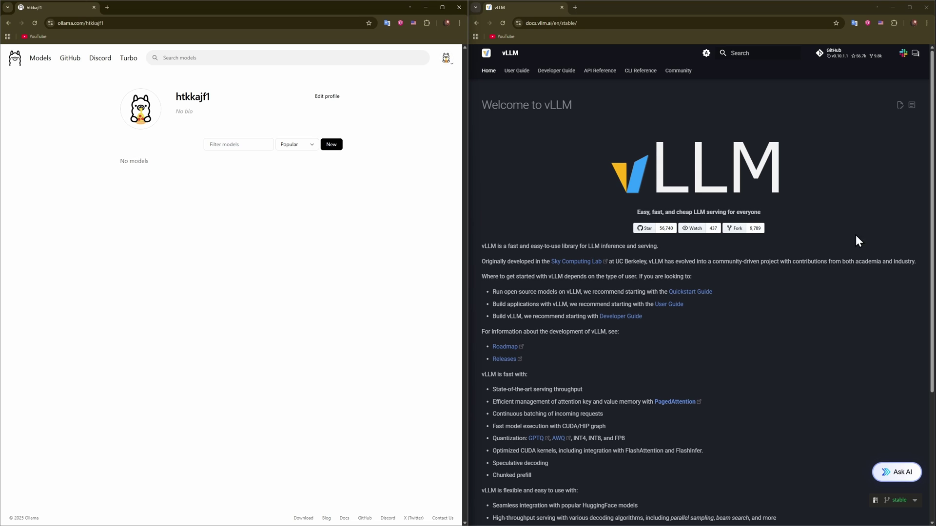
scroll(878, 245, down, 2)
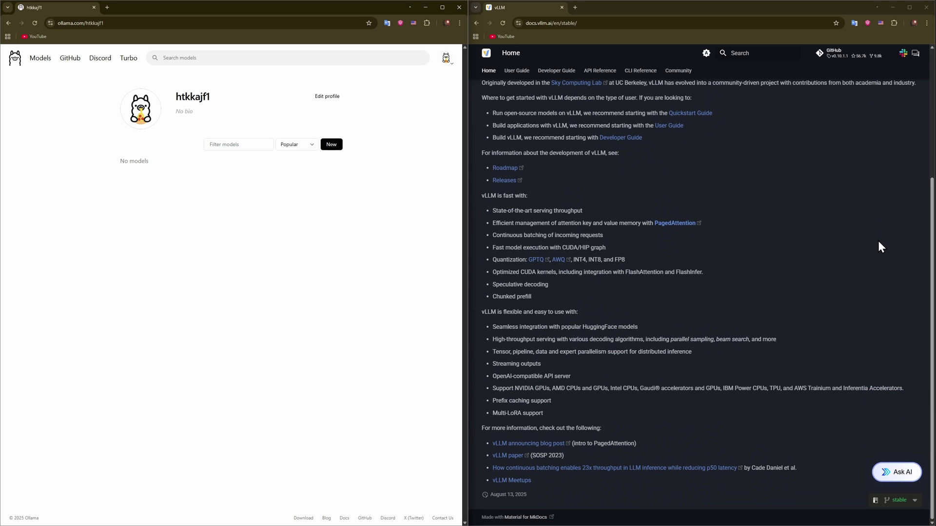
scroll(879, 242, up, 2)
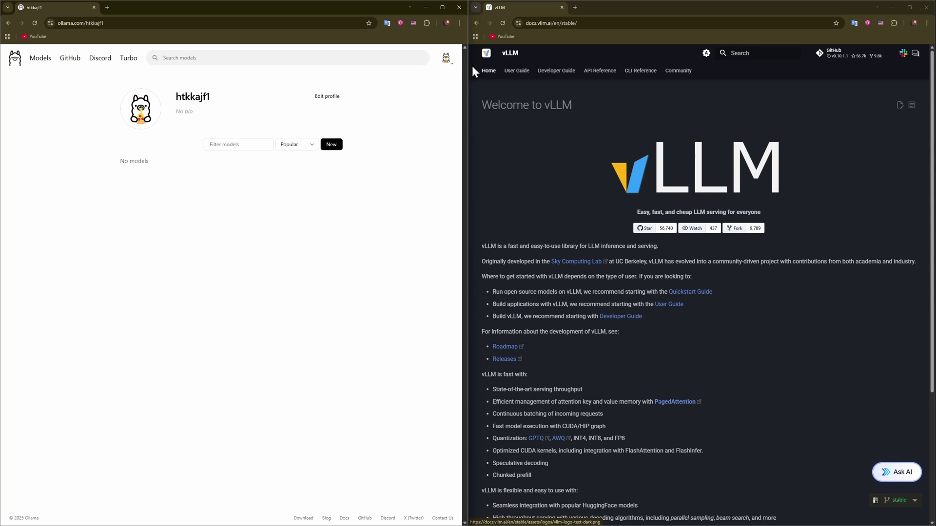
click(514, 74)
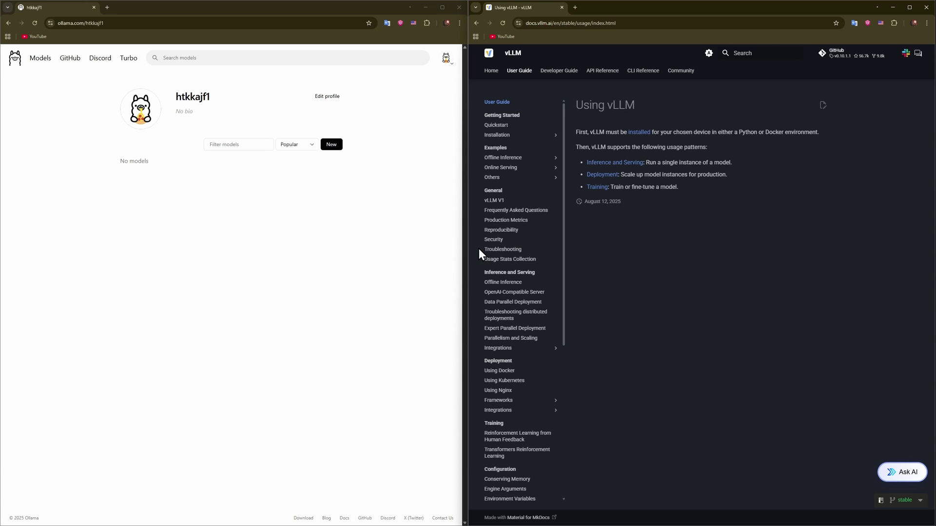
Browse Ollama's Models list on the left and return the right window to the vLLM docs Home page
click(8, 62)
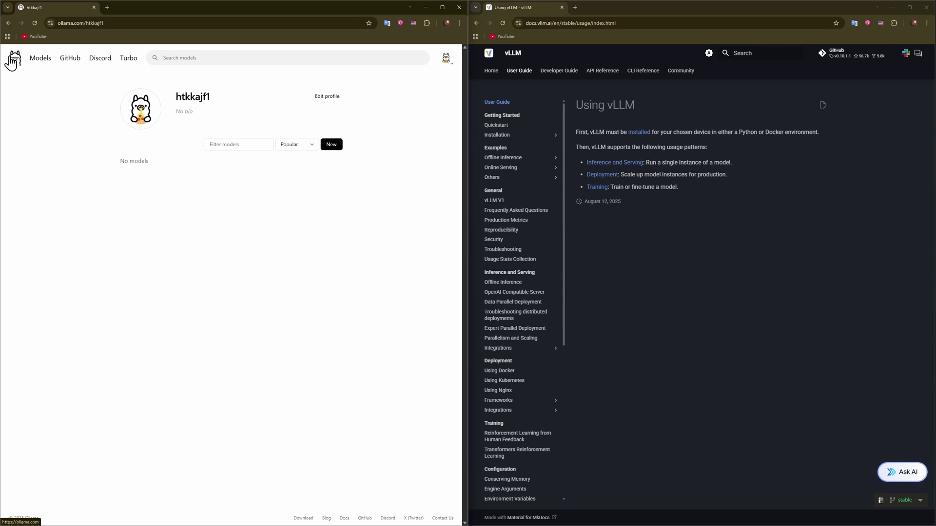
click(40, 58)
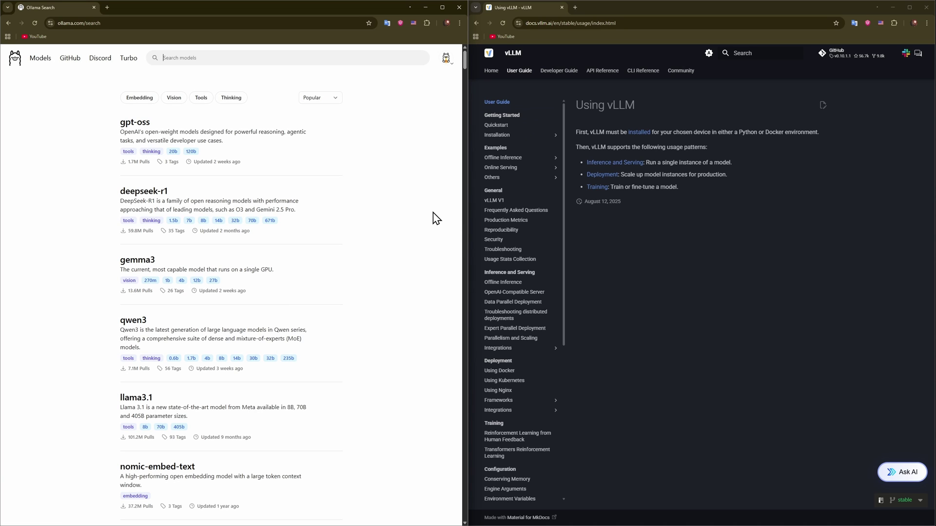
scroll(428, 226, down, 2)
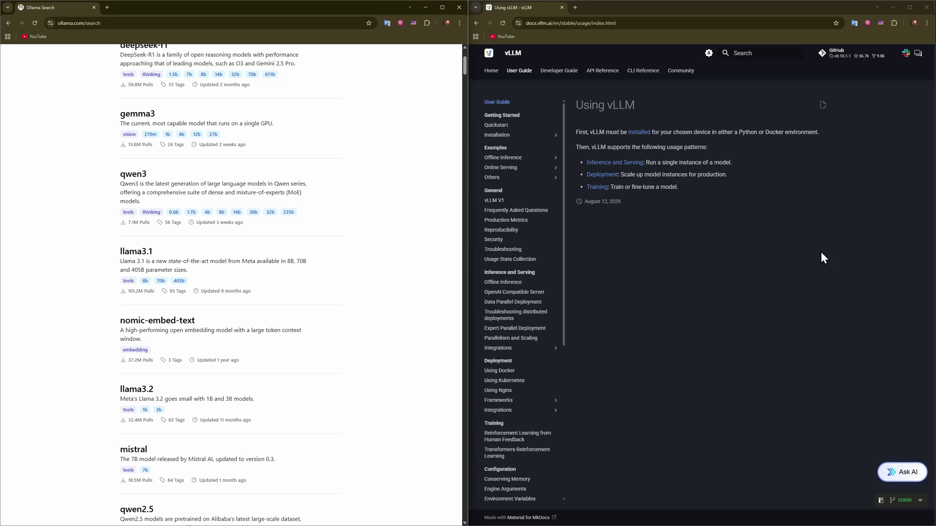
click(492, 73)
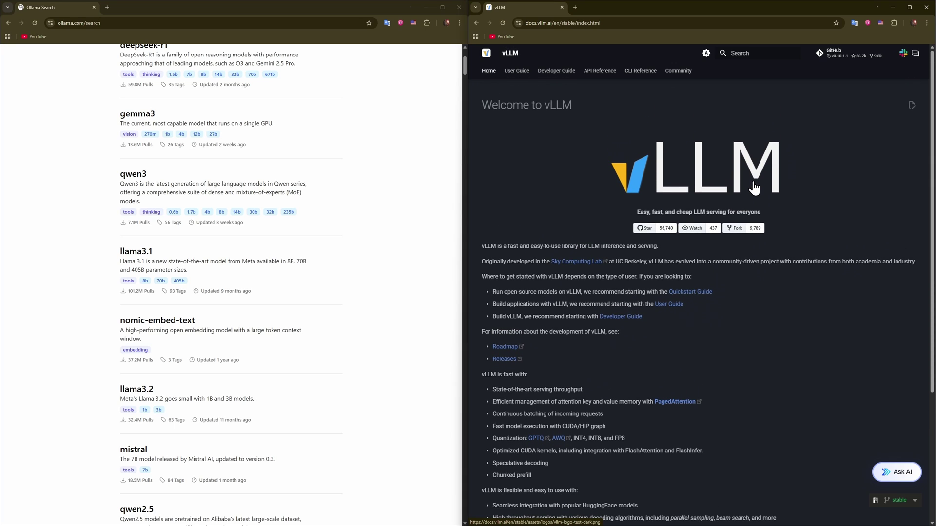
scroll(757, 182, down, 1)
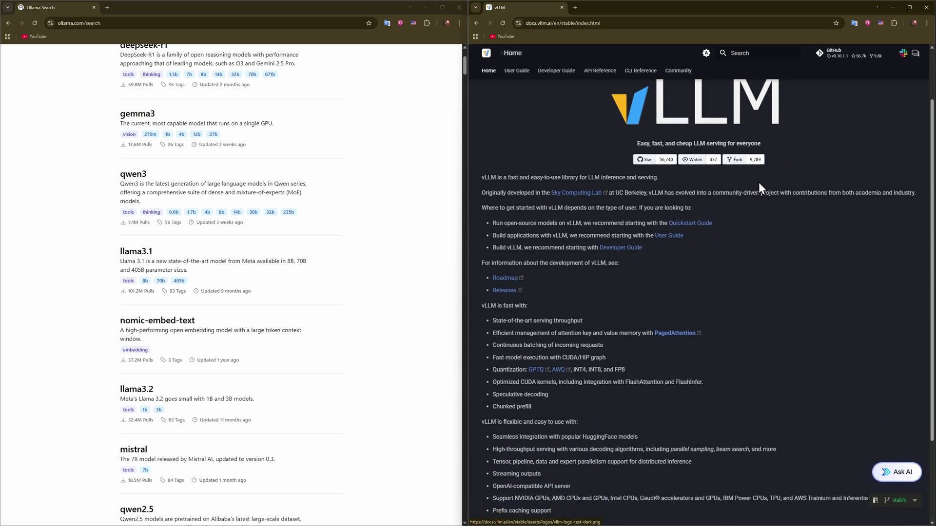
scroll(781, 209, down, 1)
scroll(276, 119, up, 2)
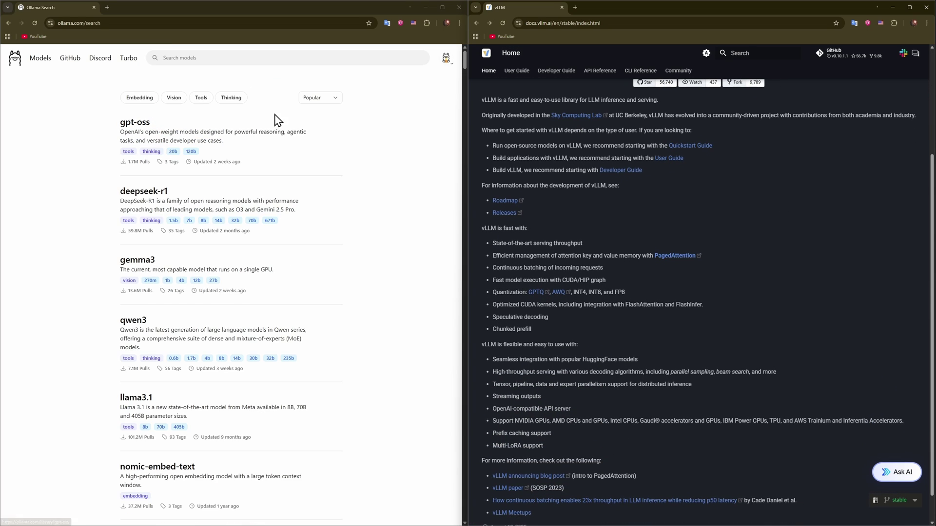
Open Ollama's gpt-oss model page on the left and the vllm-project/vllm GitHub repository on the right
click(148, 125)
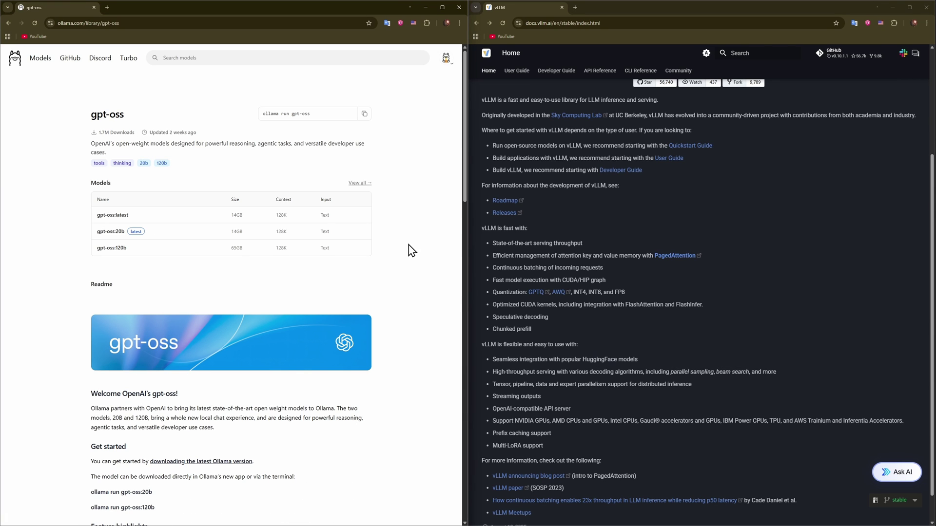
scroll(411, 244, down, 3)
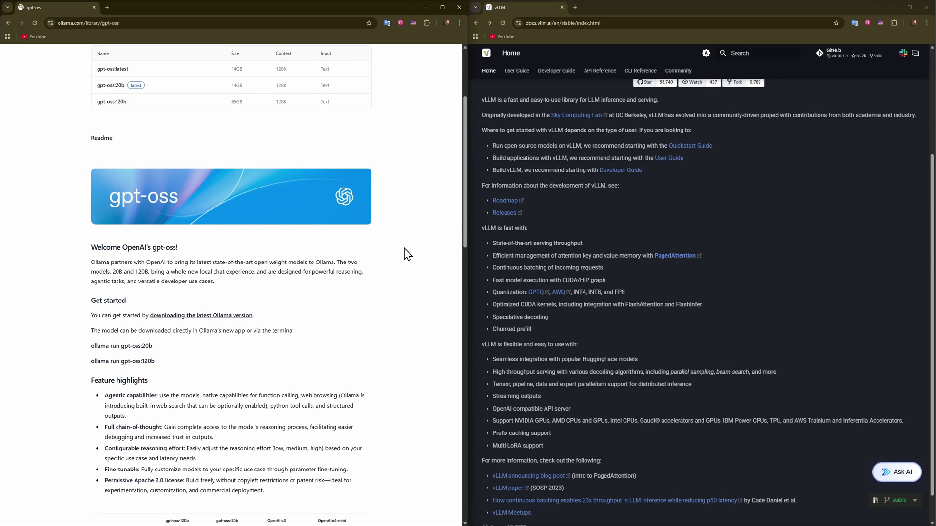
click(846, 58)
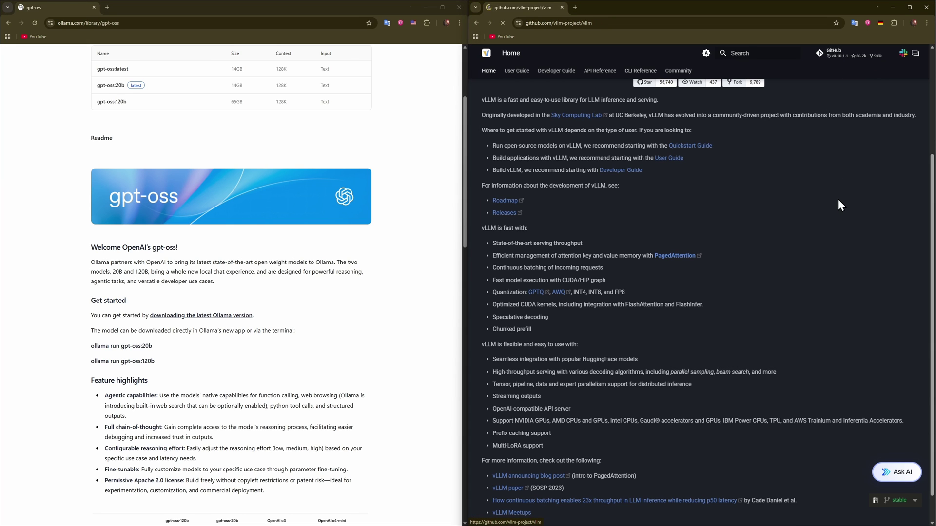
scroll(701, 272, down, 1)
scroll(605, 319, down, 1)
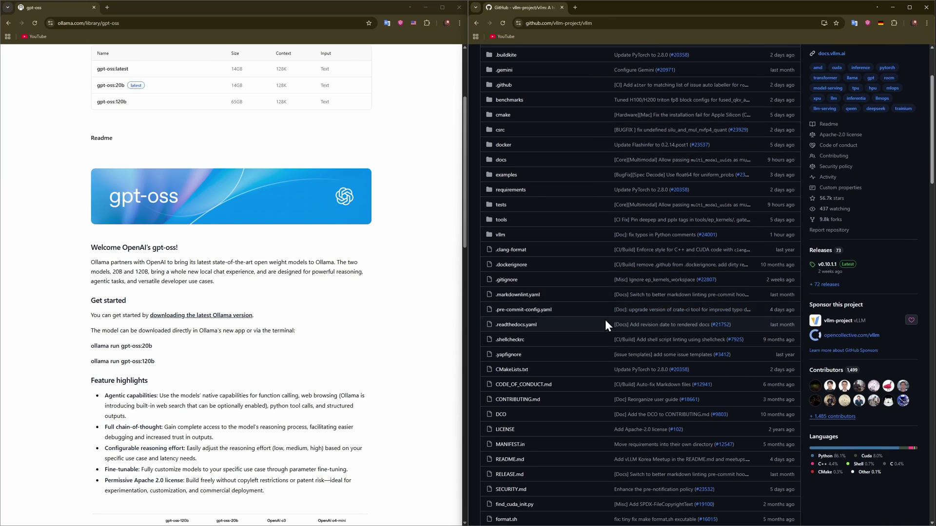
scroll(748, 277, down, 1)
scroll(742, 275, down, 1)
scroll(738, 275, down, 1)
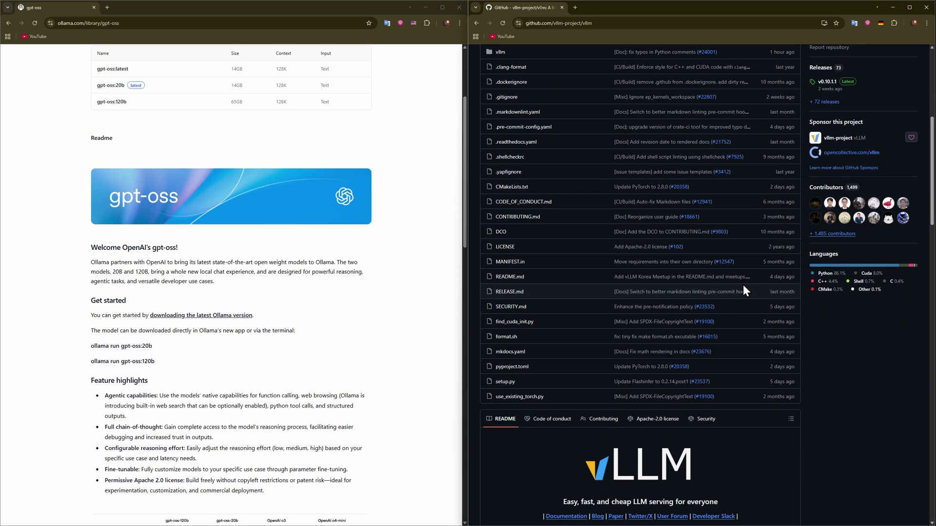
scroll(742, 276, down, 2)
scroll(741, 276, down, 1)
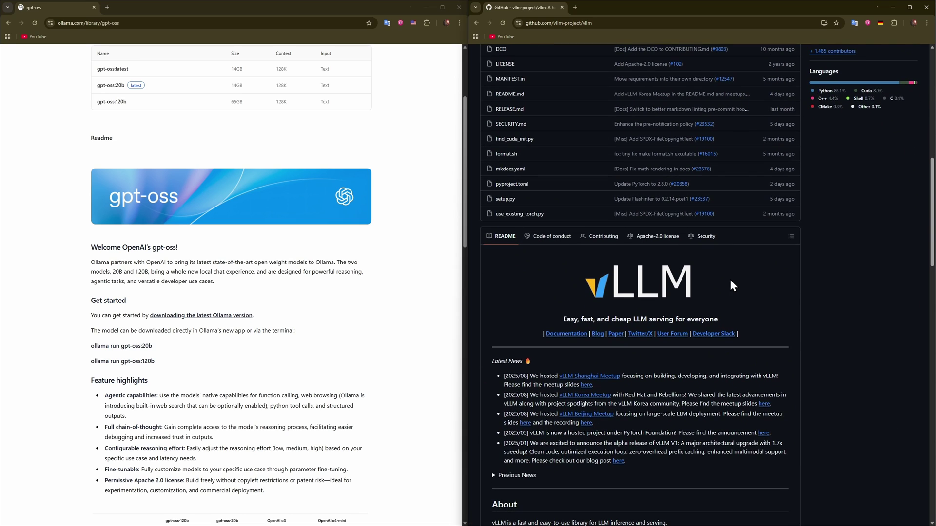
scroll(710, 271, down, 1)
scroll(802, 260, up, 4)
scroll(801, 260, up, 2)
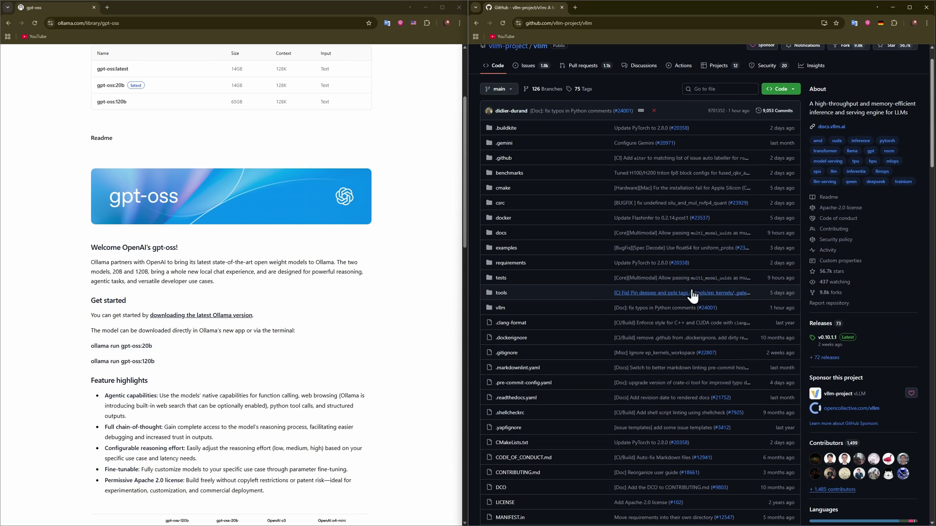
scroll(863, 278, up, 1)
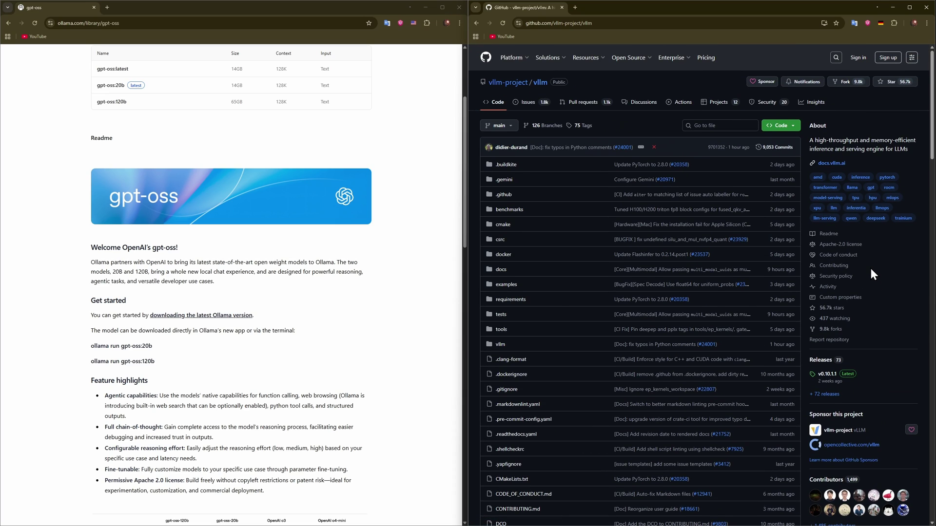
click(825, 375)
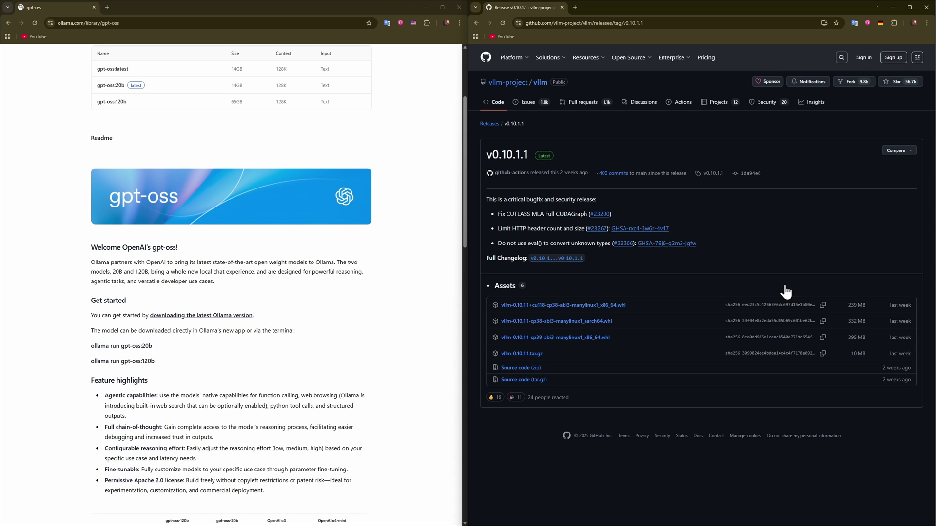
click(476, 22)
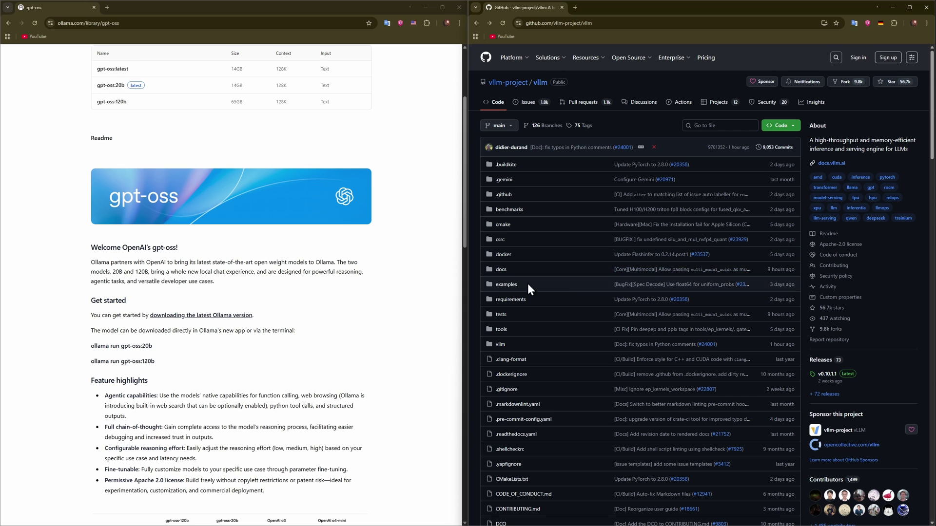
scroll(374, 311, down, 1)
scroll(378, 306, down, 2)
scroll(377, 304, down, 1)
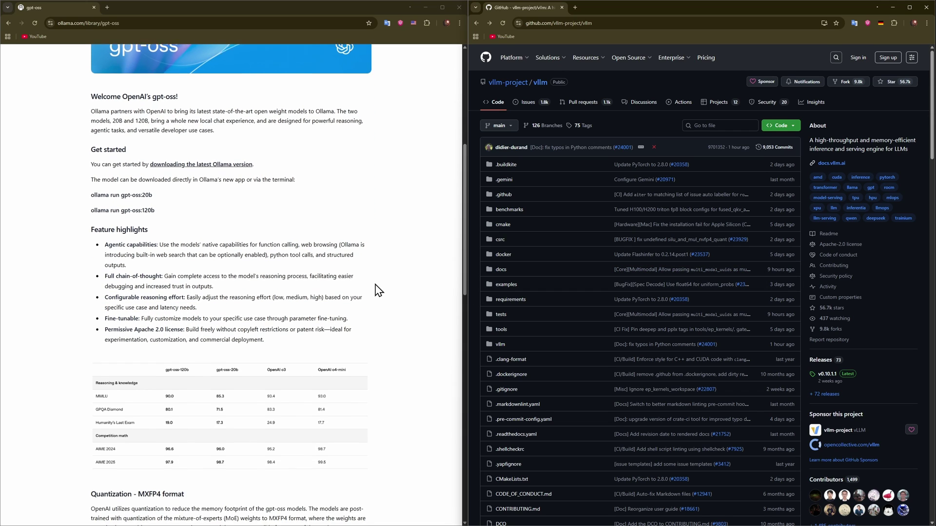
scroll(374, 300, down, 2)
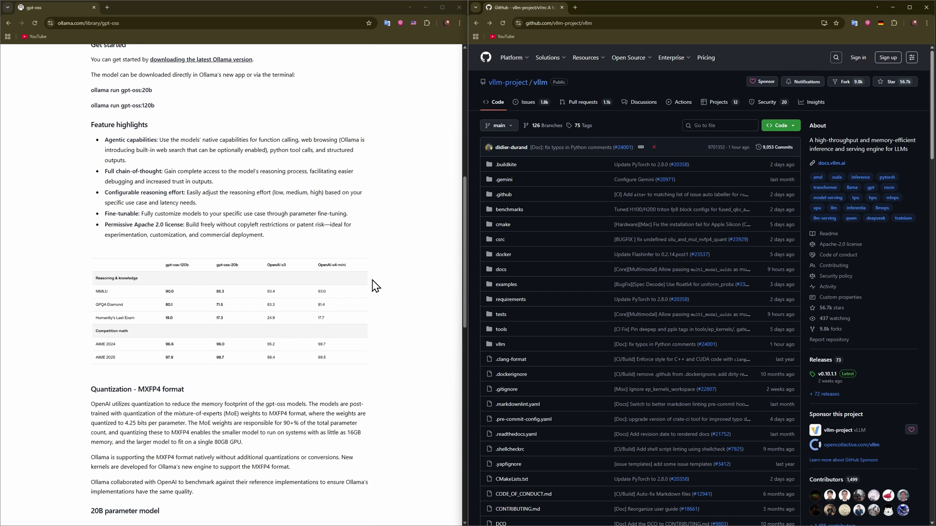
scroll(371, 285, down, 3)
scroll(370, 285, down, 1)
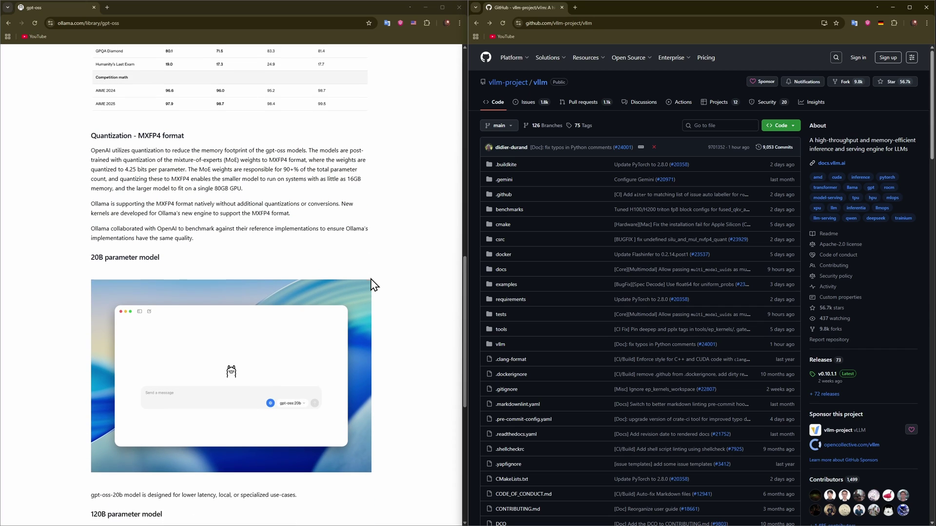
scroll(370, 285, down, 1)
scroll(370, 285, down, 1)
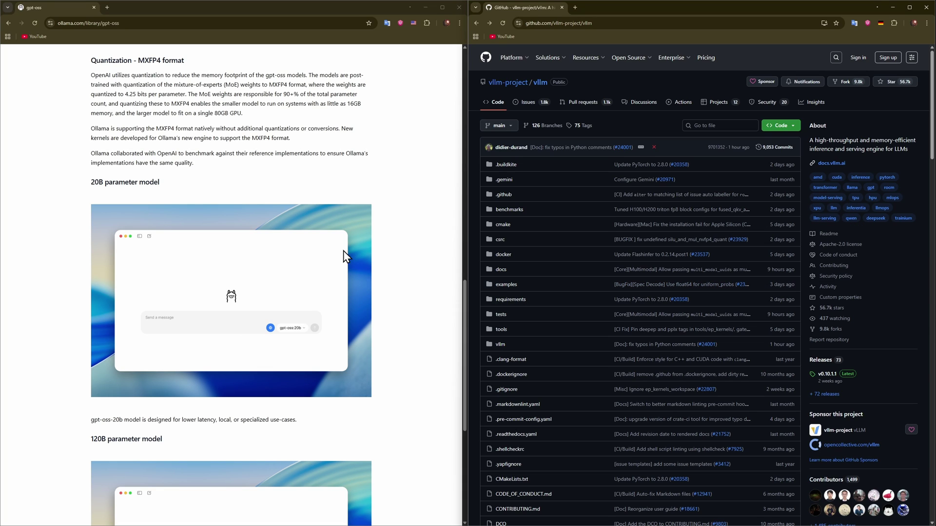
Go back to Ollama's model list, open deepseek-r1, and scroll the vLLM GitHub page back to top
click(9, 23)
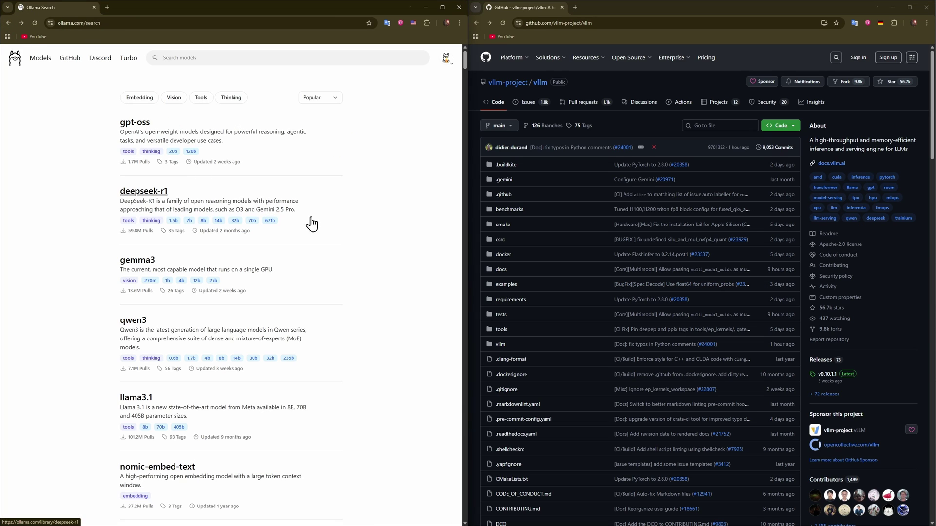
click(139, 202)
scroll(334, 278, down, 2)
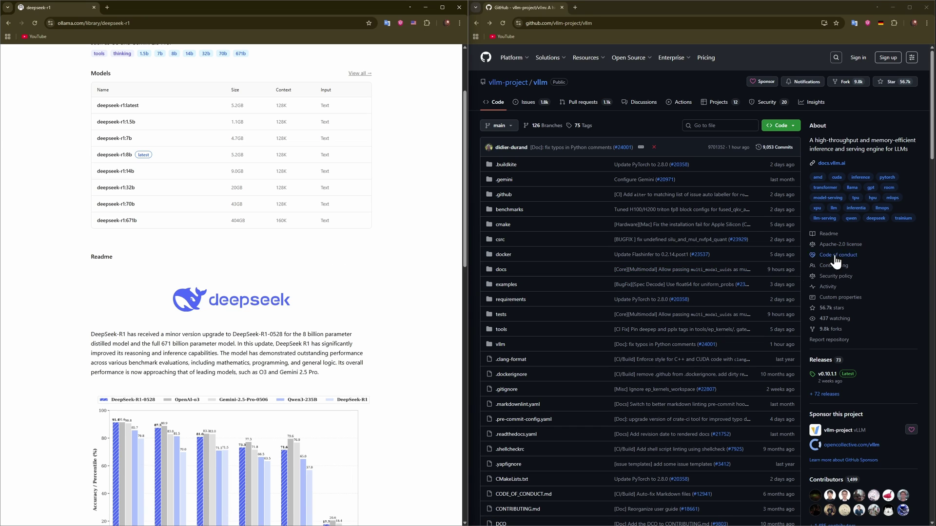
scroll(757, 263, down, 3)
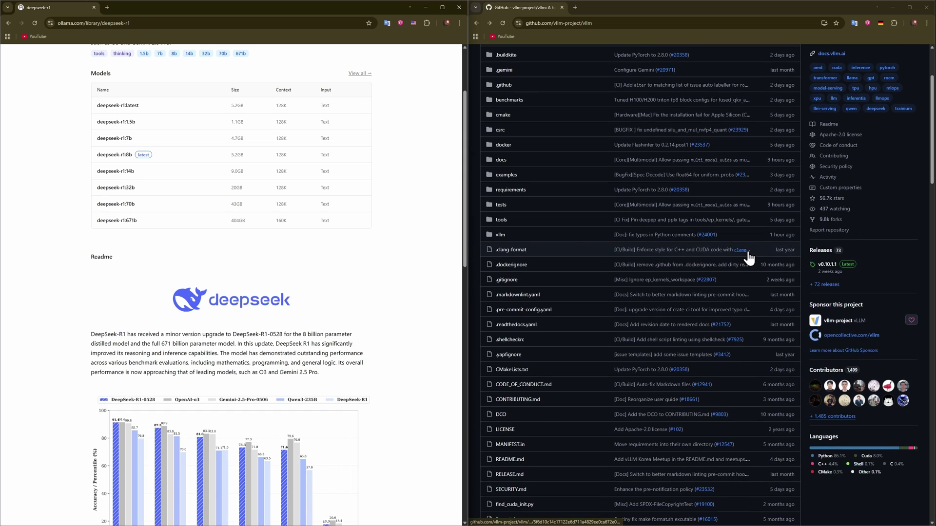
scroll(747, 256, down, 5)
scroll(840, 288, down, 1)
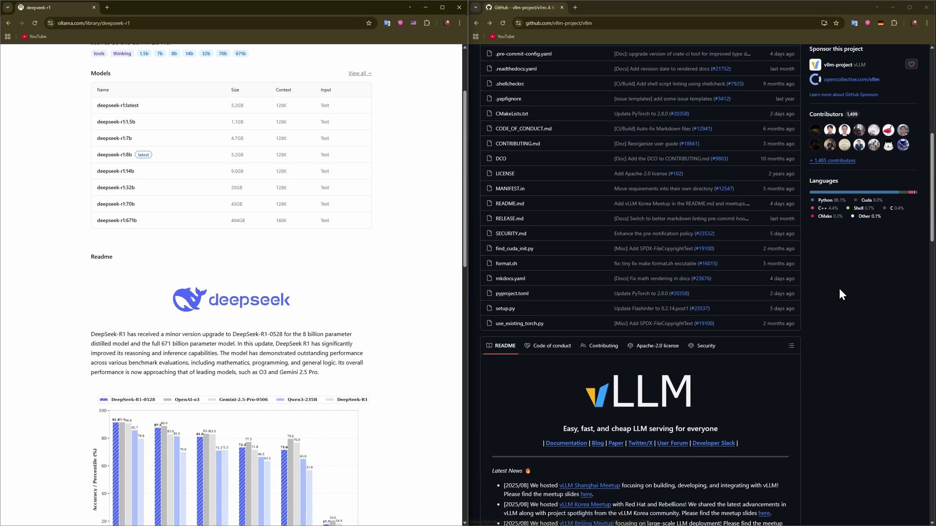
middle_click(859, 306)
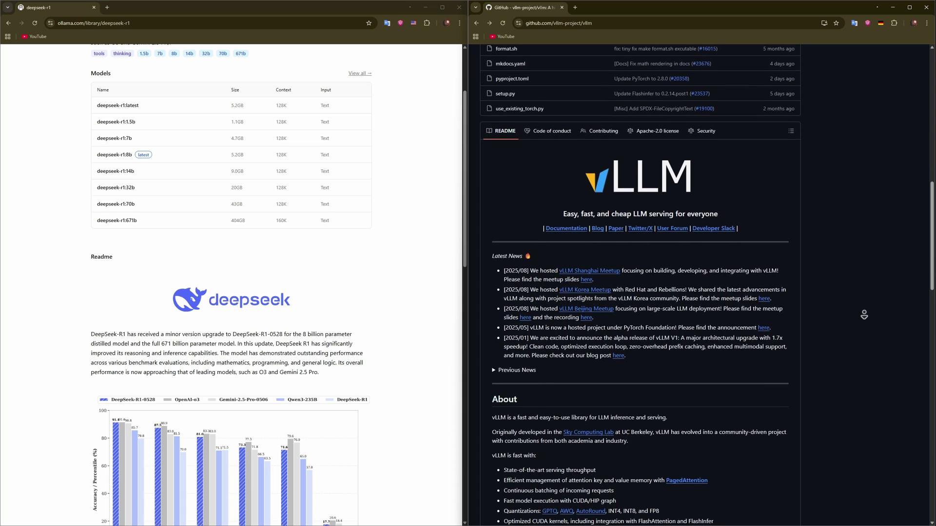
click(933, 262)
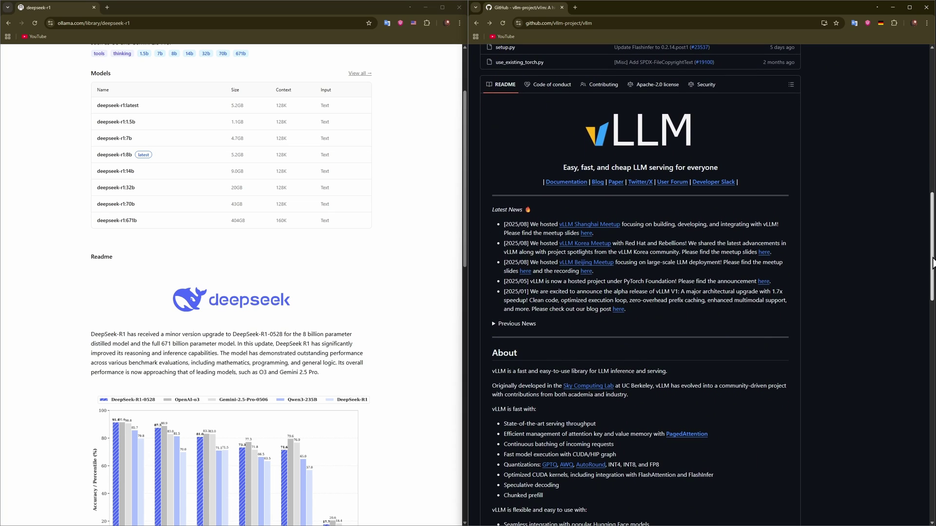
drag(933, 262, 934, 117)
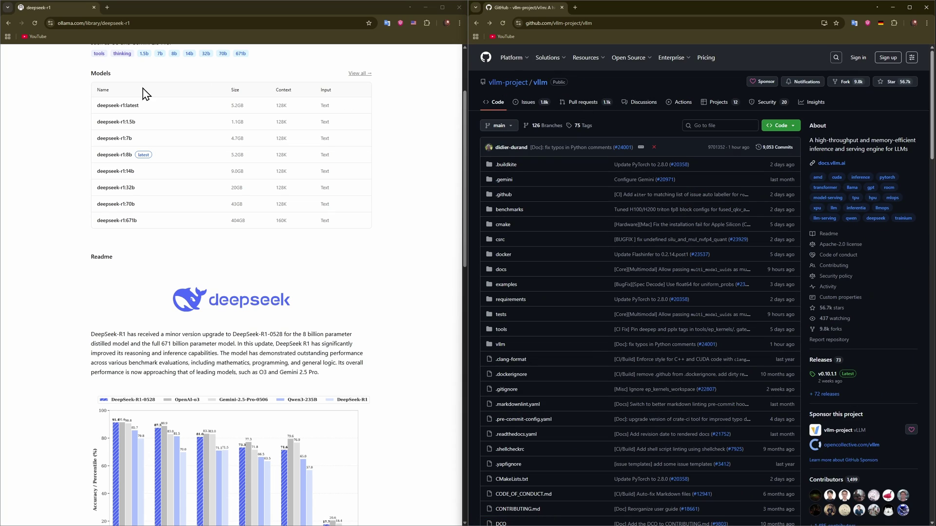
scroll(99, 101, up, 2)
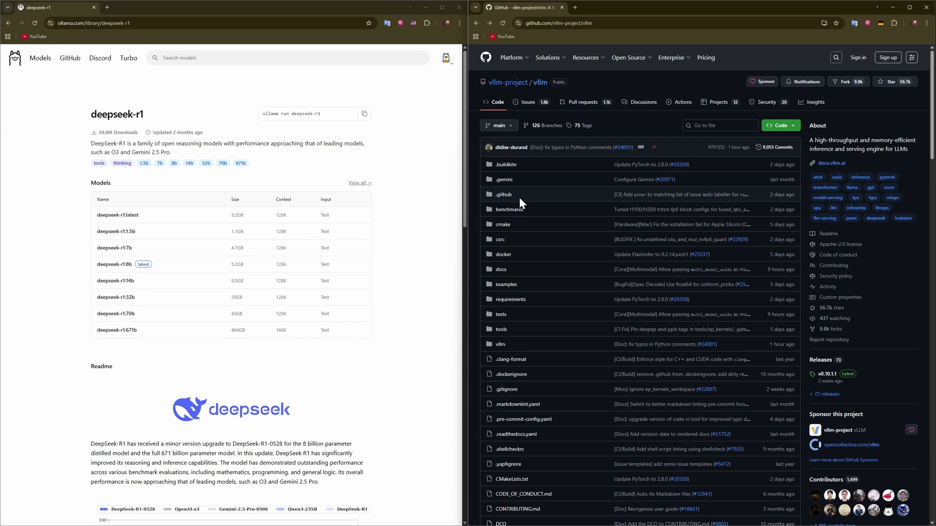